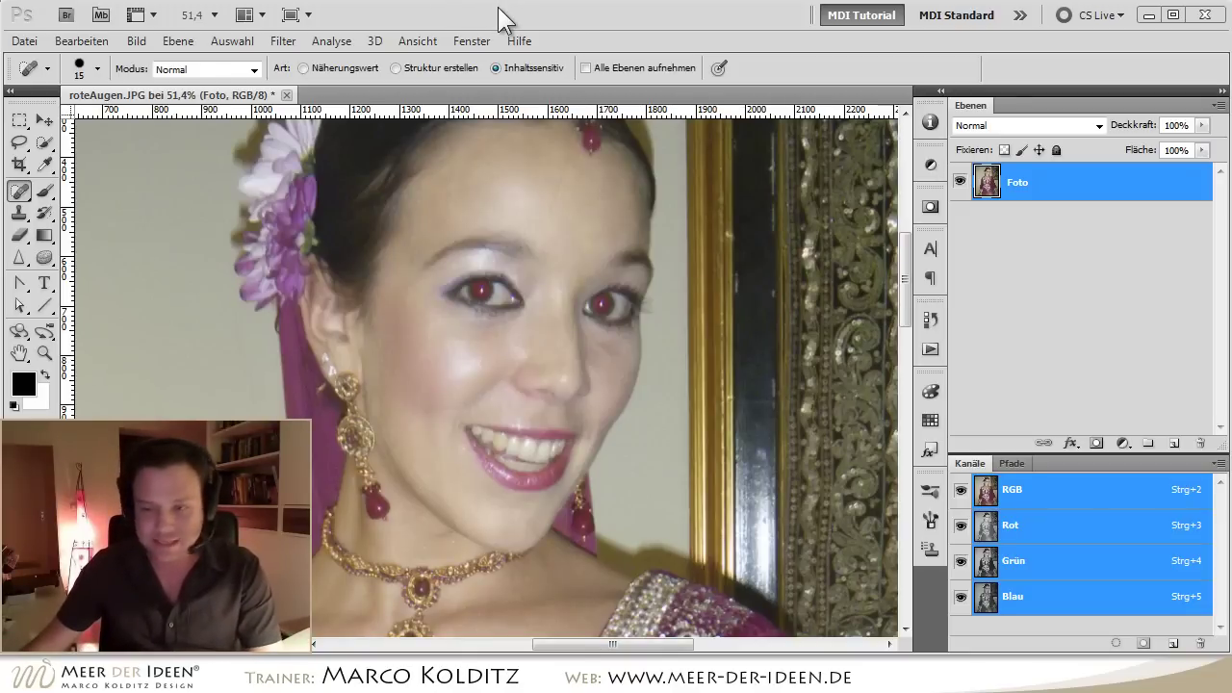
With the Move tool active, zoom and pan to about 68% so the face and both red eyes fill the window.
{"action": "left_click", "coordinate": [46, 122]}
{"action": "scroll", "coordinate": [469, 284], "scroll_direction": "down", "scroll_amount": 2, "text": "alt"}
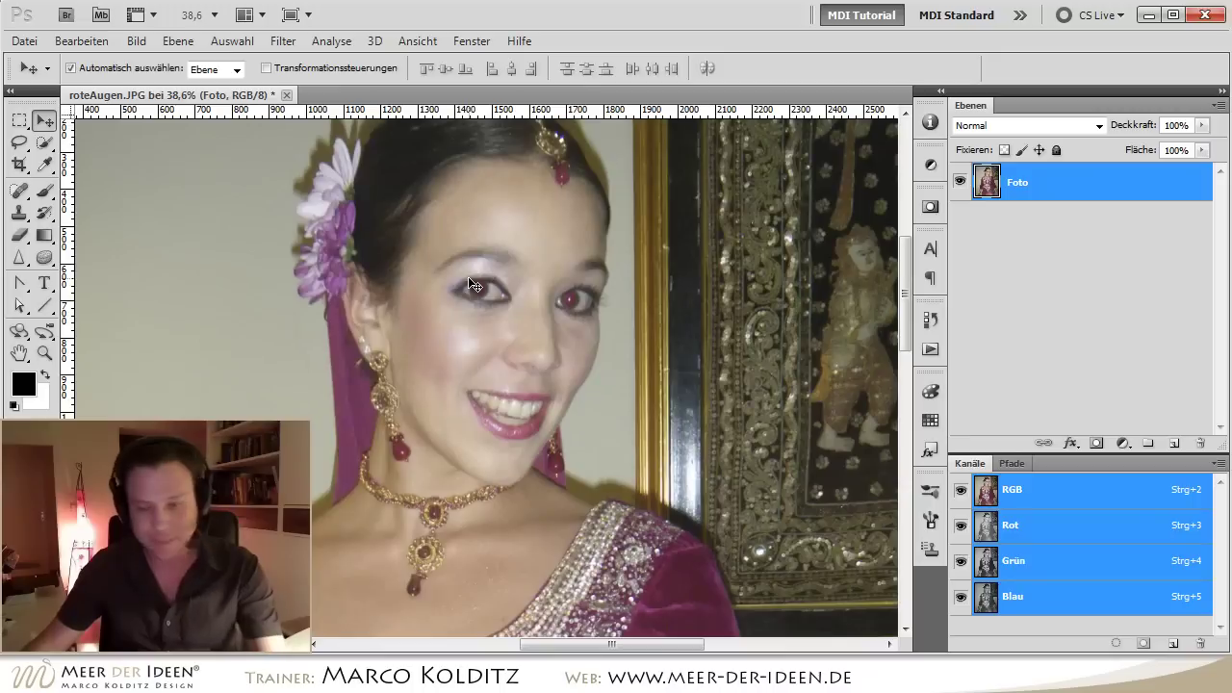
{"action": "scroll", "coordinate": [427, 205], "scroll_direction": "up", "scroll_amount": 2}
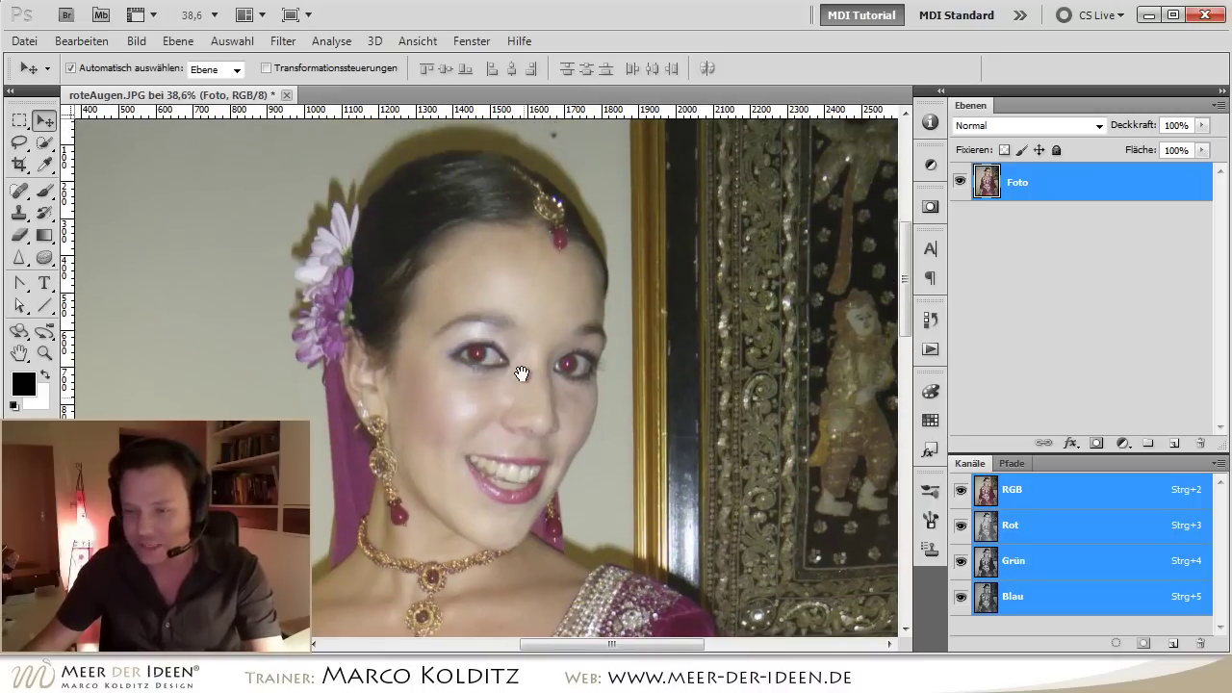
{"action": "left_click_drag", "start_coordinate": [527, 399], "coordinate": [517, 318]}
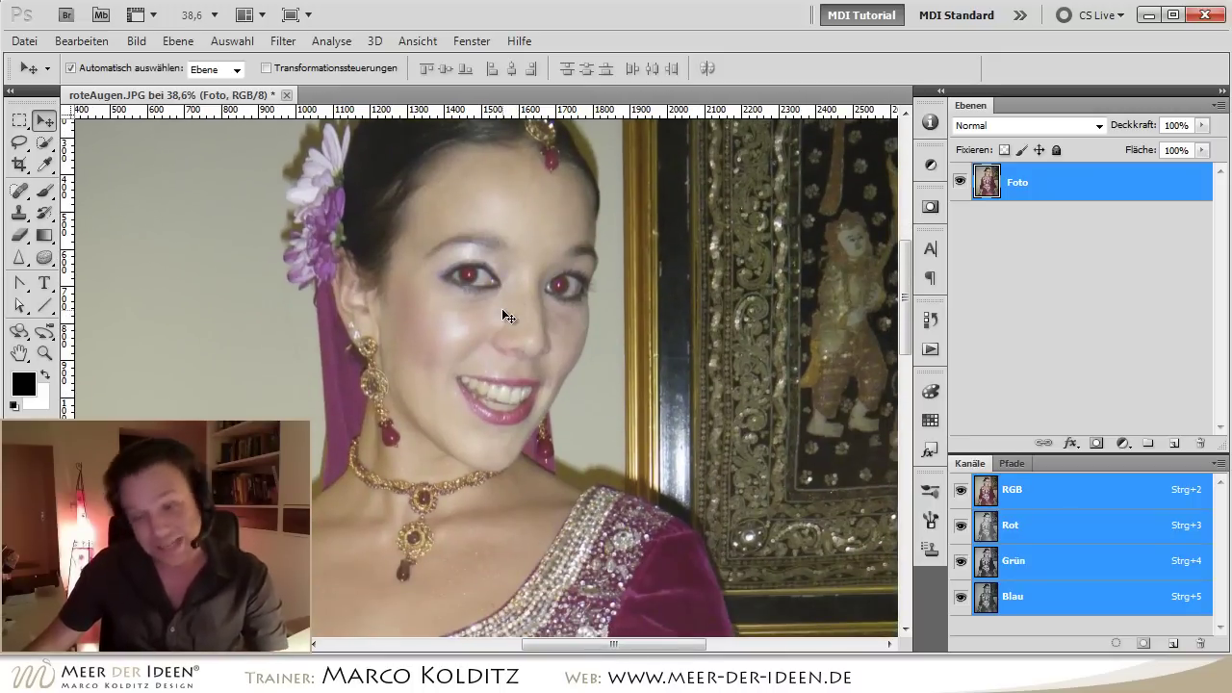
{"action": "scroll", "coordinate": [502, 309], "scroll_direction": "up", "scroll_amount": 2, "text": "alt"}
{"action": "scroll", "coordinate": [523, 315], "scroll_direction": "up", "scroll_amount": 2, "text": "alt"}
{"action": "scroll", "coordinate": [512, 327], "scroll_direction": "up", "scroll_amount": 1}
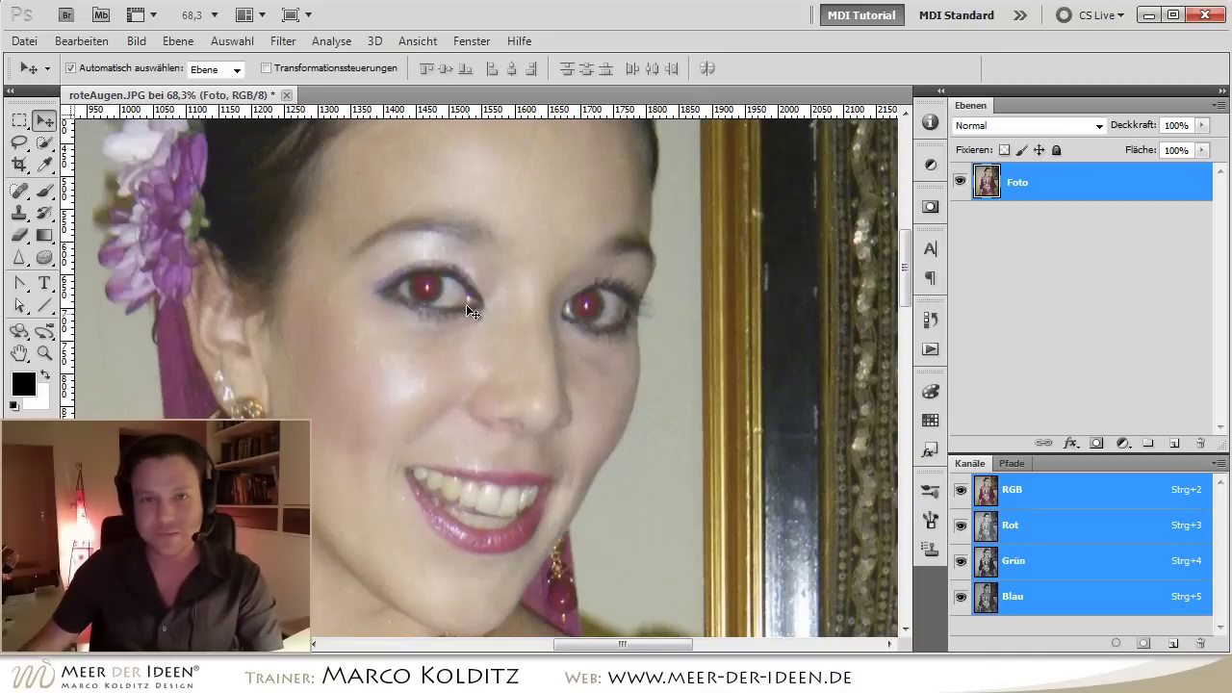
Choose the Red Eye tool from the Spot Healing Brush group and darken the left eye's red pupil.
{"action": "left_click", "coordinate": [21, 191]}
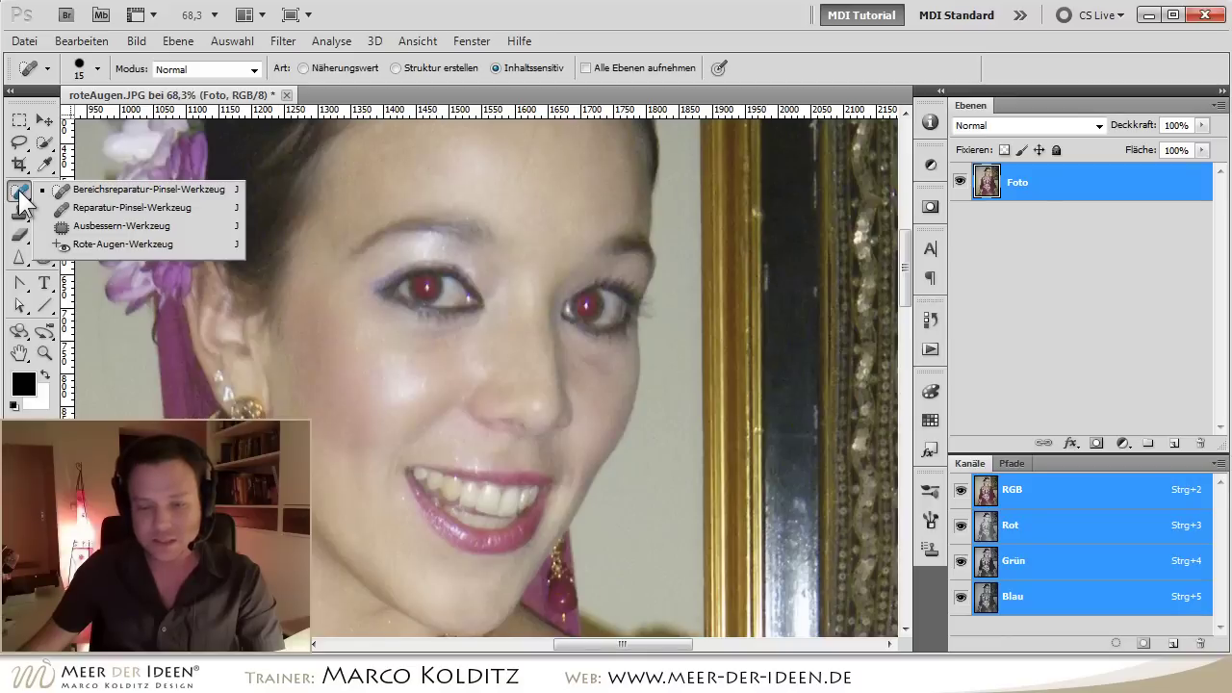
{"action": "left_click", "coordinate": [192, 243]}
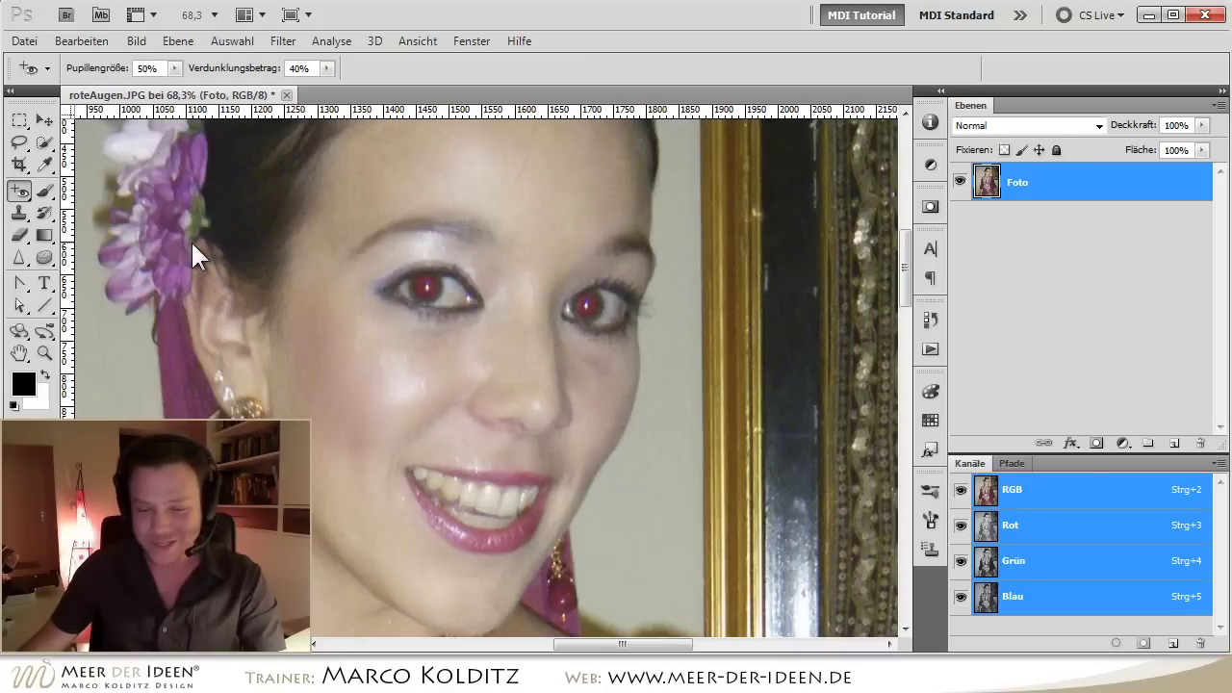
{"action": "left_click", "coordinate": [427, 288]}
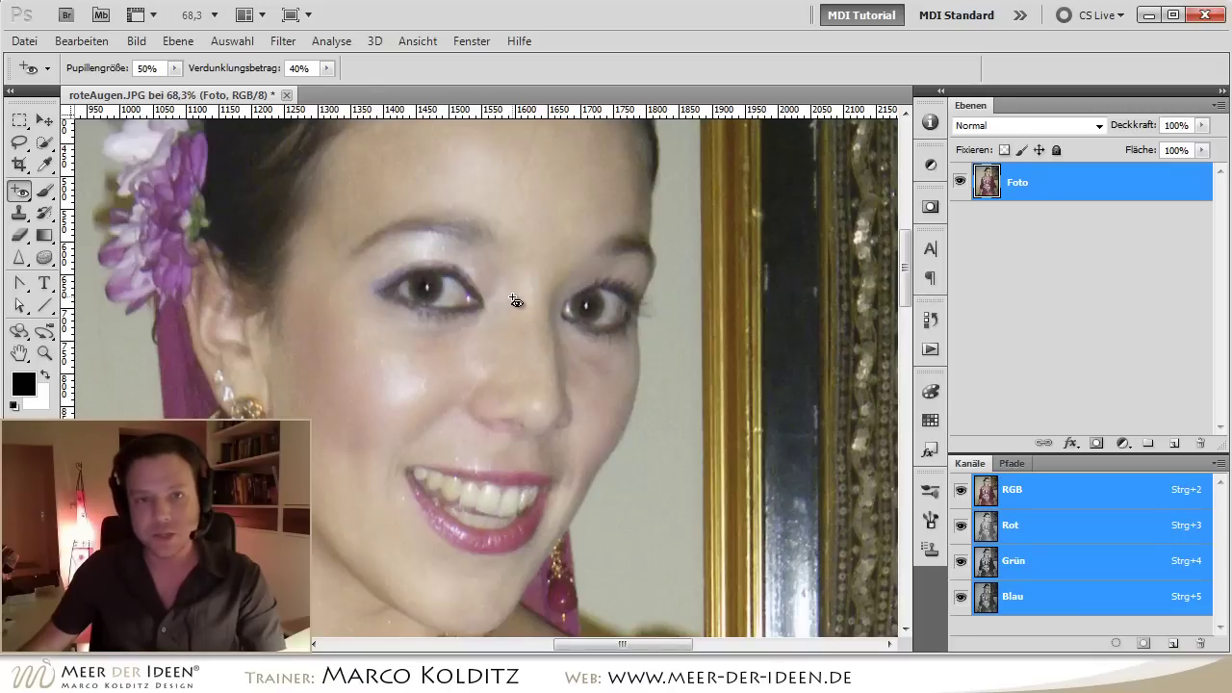
Undo the red-eye fixes and redo the left pupil at a 100% darken amount.
{"action": "key", "text": "ctrl+alt+z"}
{"action": "key", "text": "ctrl+alt+z"}
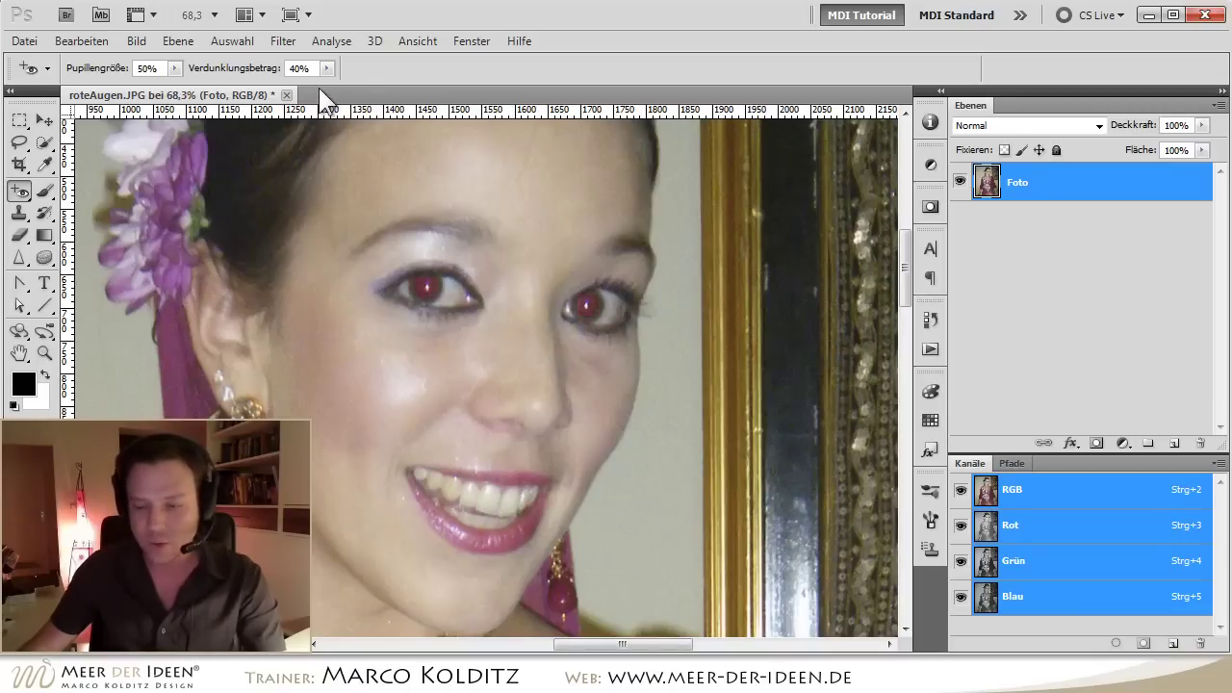
{"action": "left_click", "coordinate": [309, 73]}
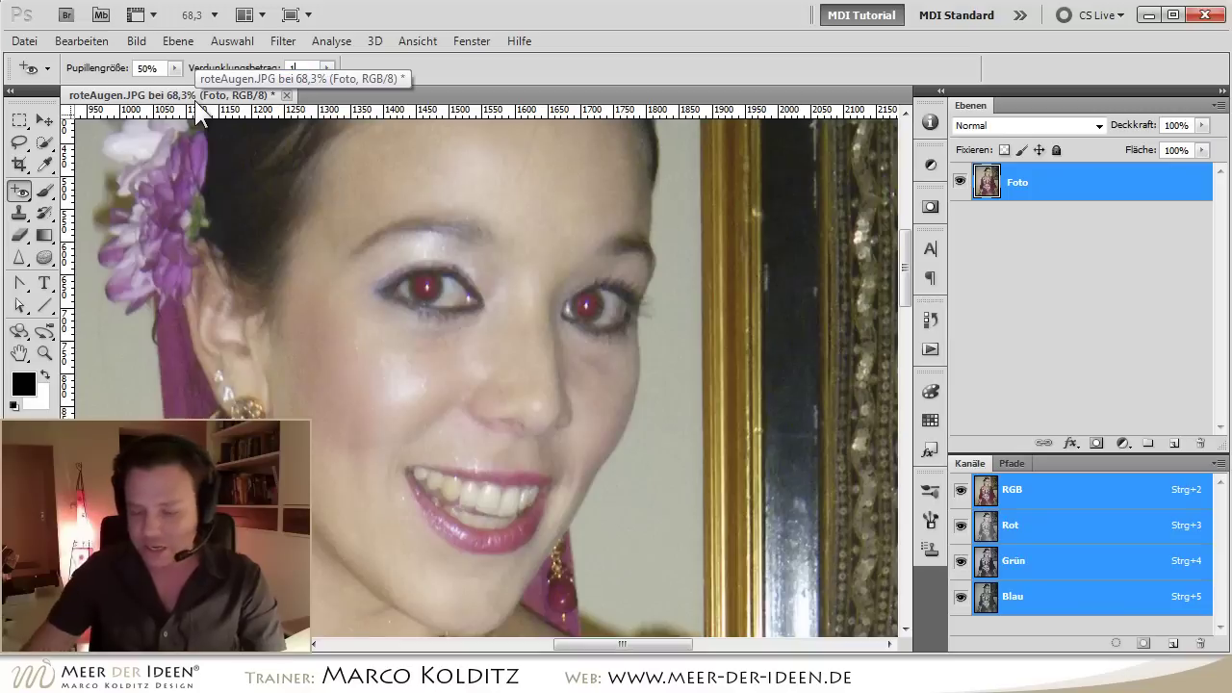
{"action": "type", "text": "100"}
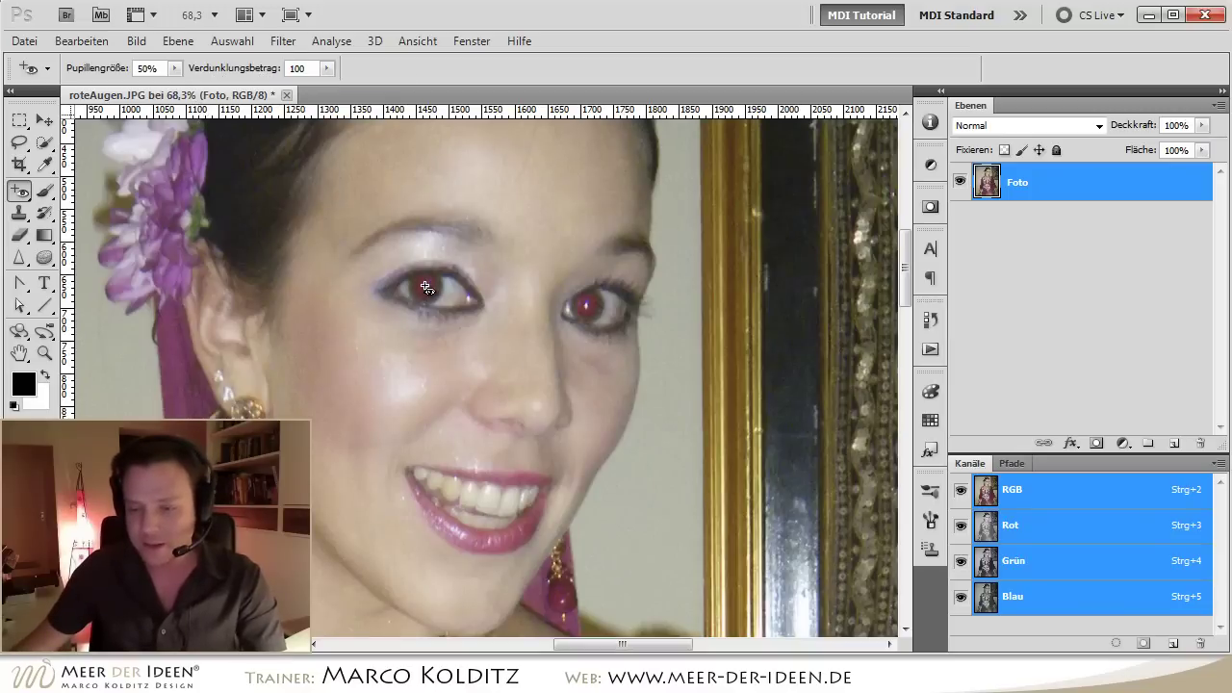
{"action": "left_click", "coordinate": [427, 288]}
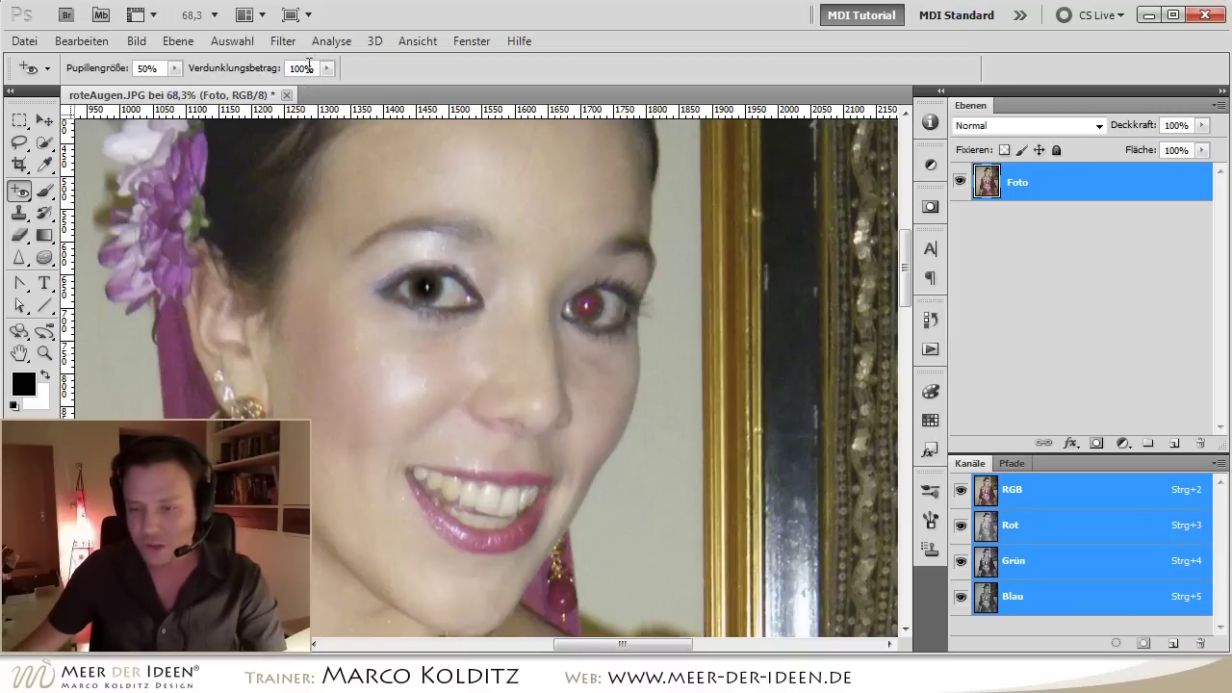
Try a 10% darken amount, then settle on 40%, undo the earlier fixes, and redo the left pupil.
{"action": "type", "text": "10"}
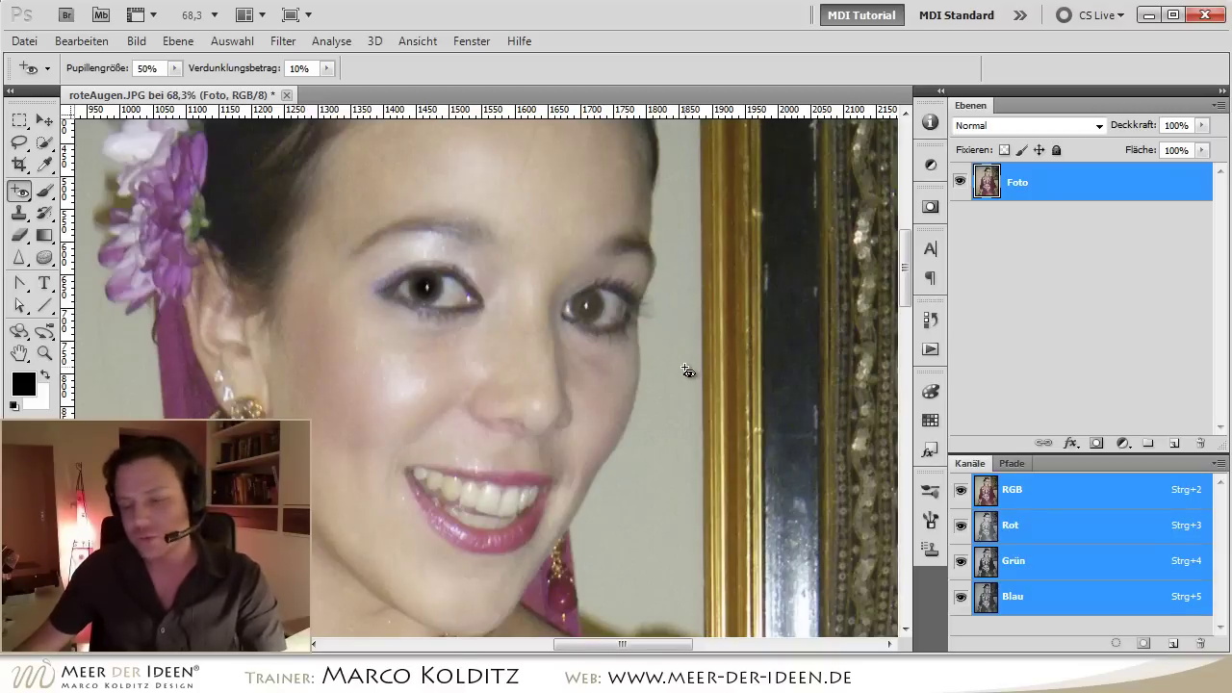
{"action": "type", "text": "4"}
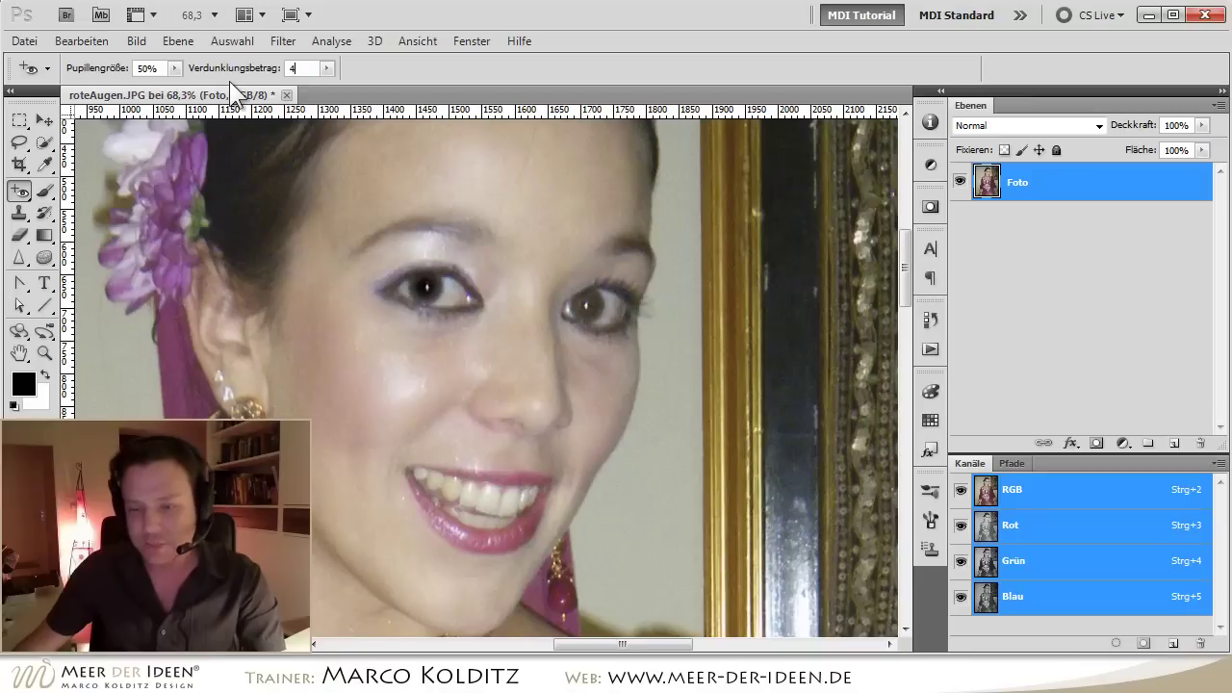
{"action": "type", "text": "0"}
{"action": "key", "text": "Return"}
{"action": "key", "text": "ctrl+alt+z"}
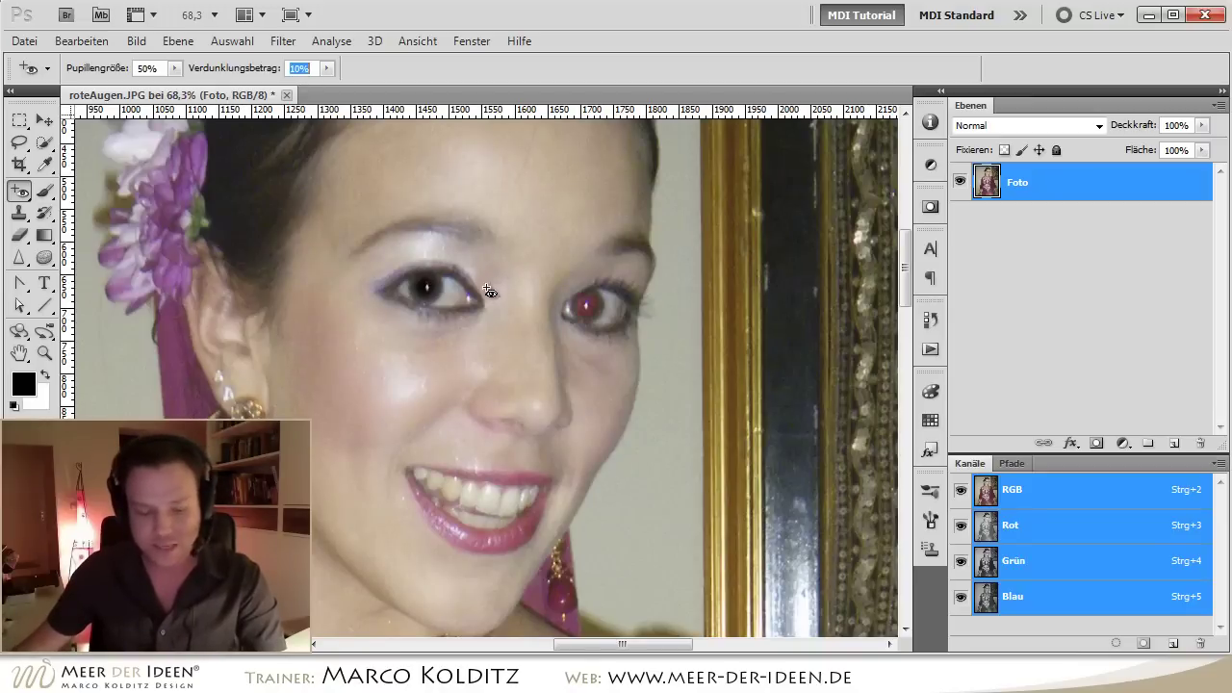
{"action": "key", "text": "ctrl+alt+z"}
{"action": "type", "text": "40"}
{"action": "left_click", "coordinate": [425, 284]}
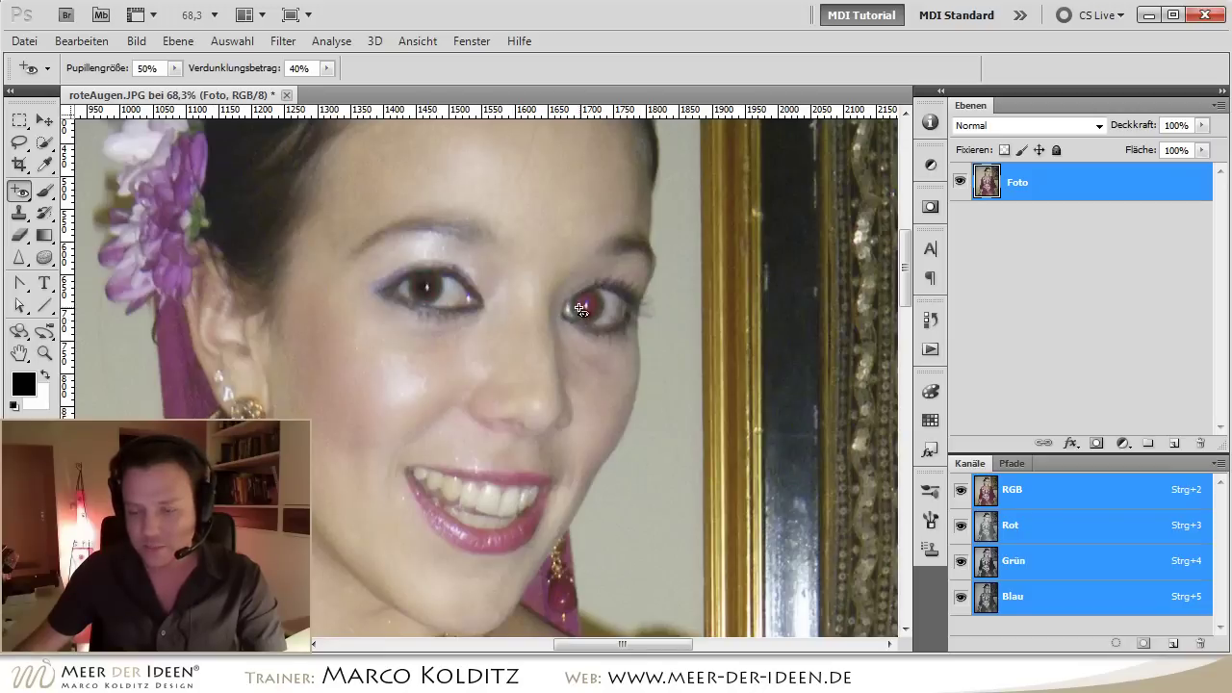
Darken the right eye's red pupil with the Red Eye tool at 40%.
{"action": "left_click", "coordinate": [587, 308]}
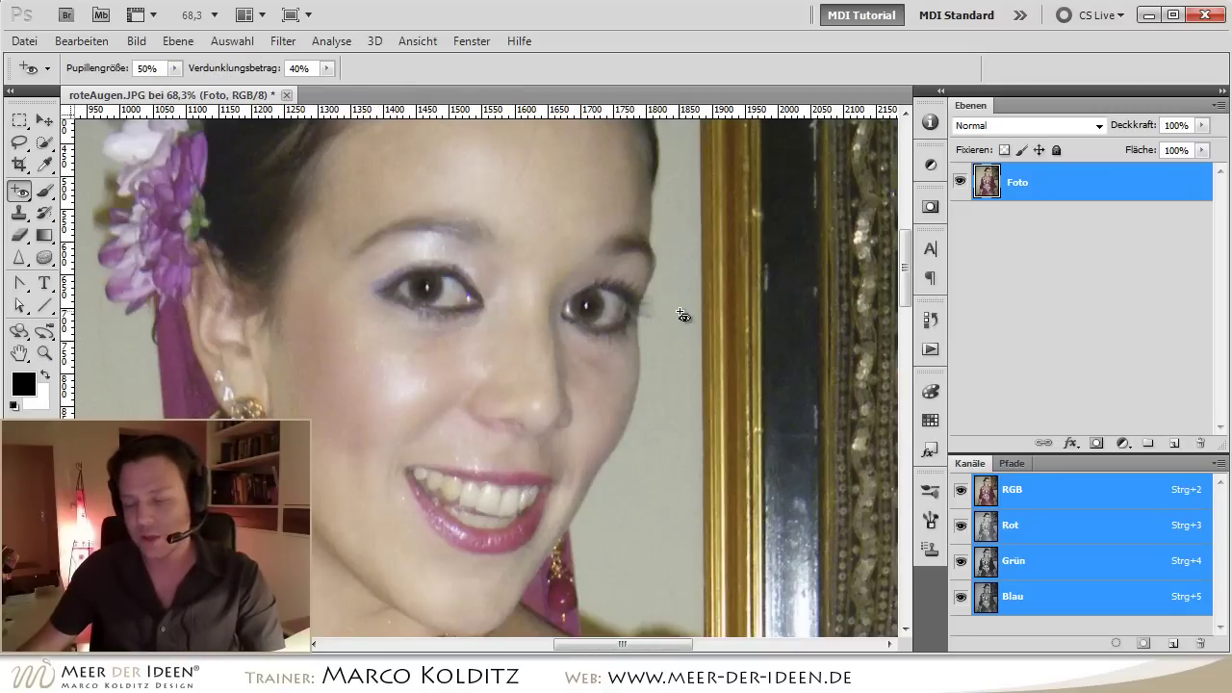
Zoom out to 51.4% and pan to show the whole face with both corrected eyes.
{"action": "scroll", "coordinate": [655, 330], "scroll_direction": "down", "scroll_amount": 2}
{"action": "left_click_drag", "start_coordinate": [558, 332], "coordinate": [507, 353]}
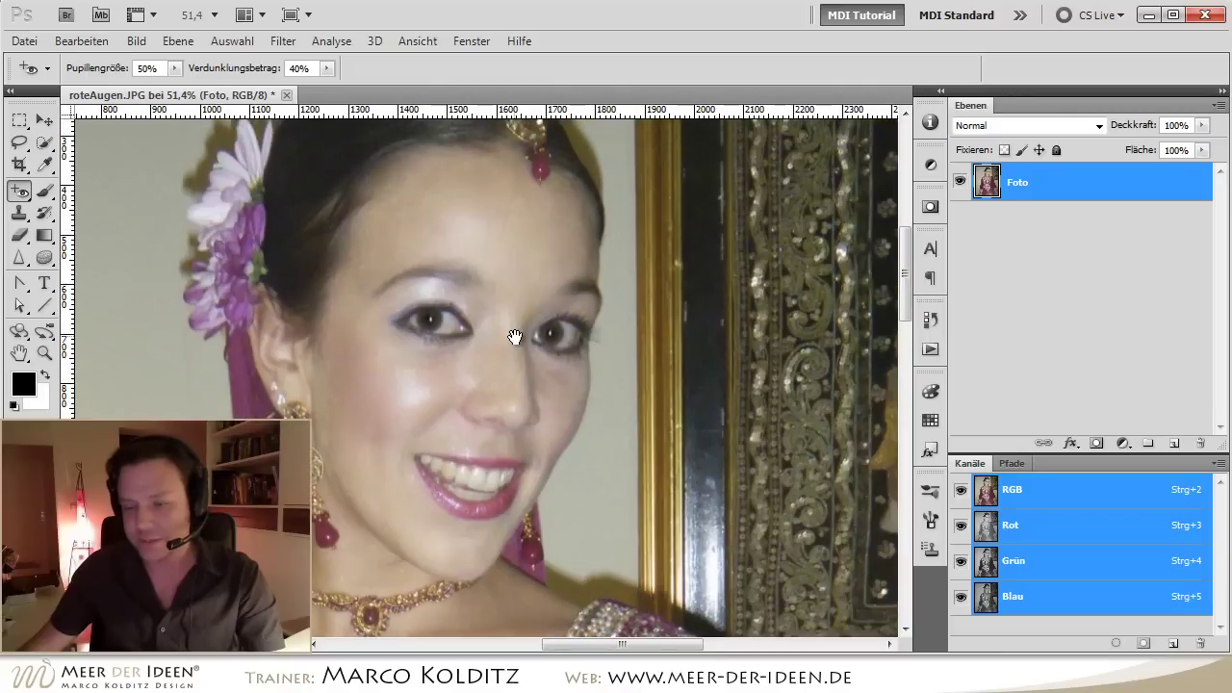